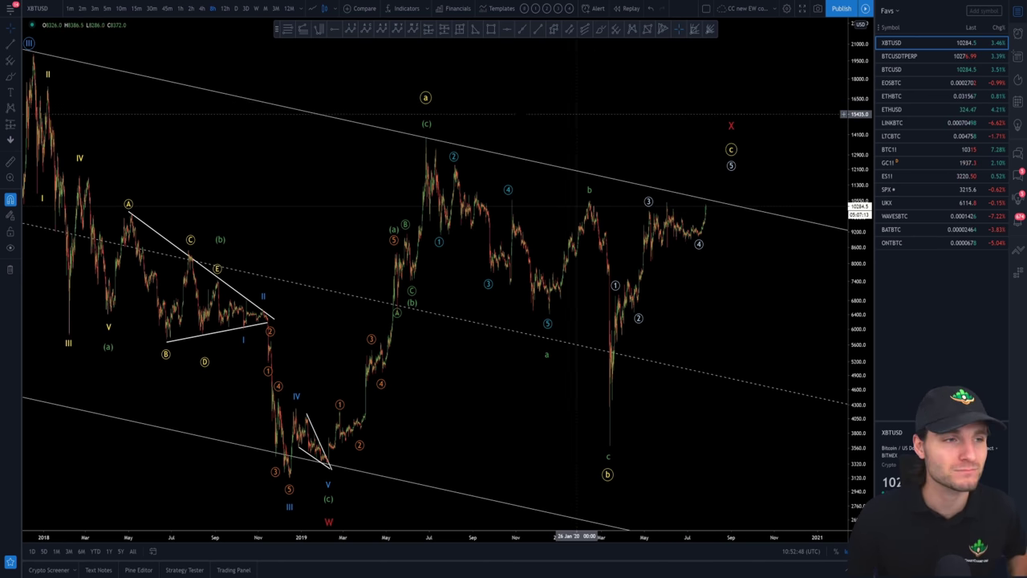
# Step: Leave the XBTUSD W-X-Y channel chart for the Discord bitcoin-ta-talk channel
pyautogui.hotkey('alt', 'Tab')
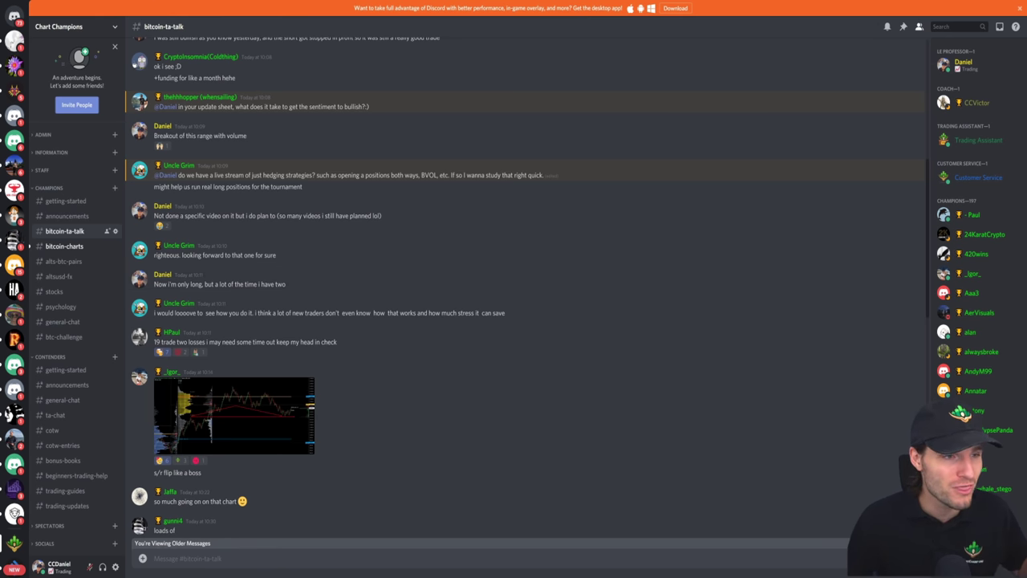
# Step: Go back from Discord's #bitcoin-ta-talk to the live TradingView XBTUSD chart
pyautogui.hotkey('alt', 'Tab')
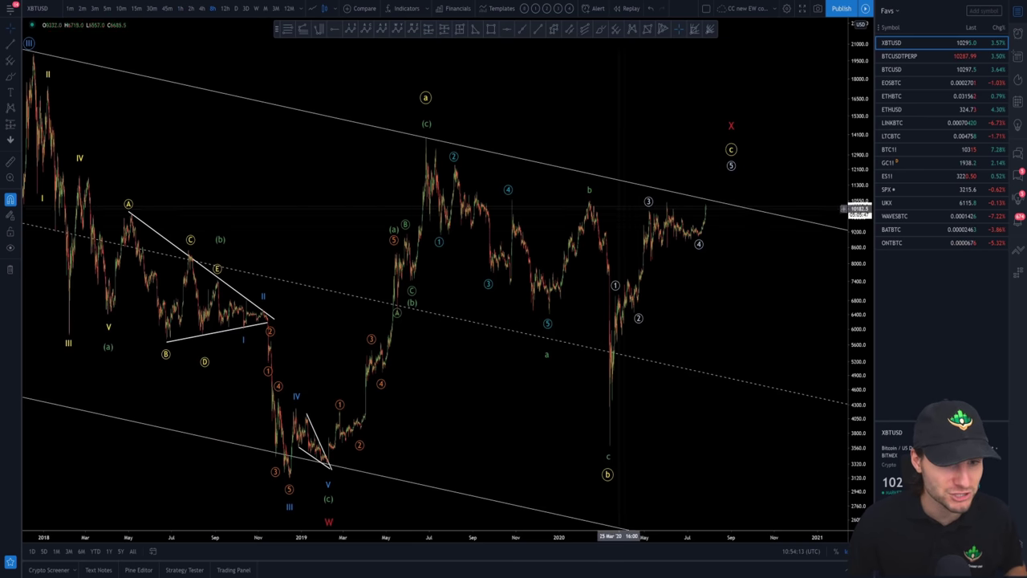
# Step: Brush-sketch the 2020 triangle and its breakout to the upper channel line, then delete it
pyautogui.click(601, 29)
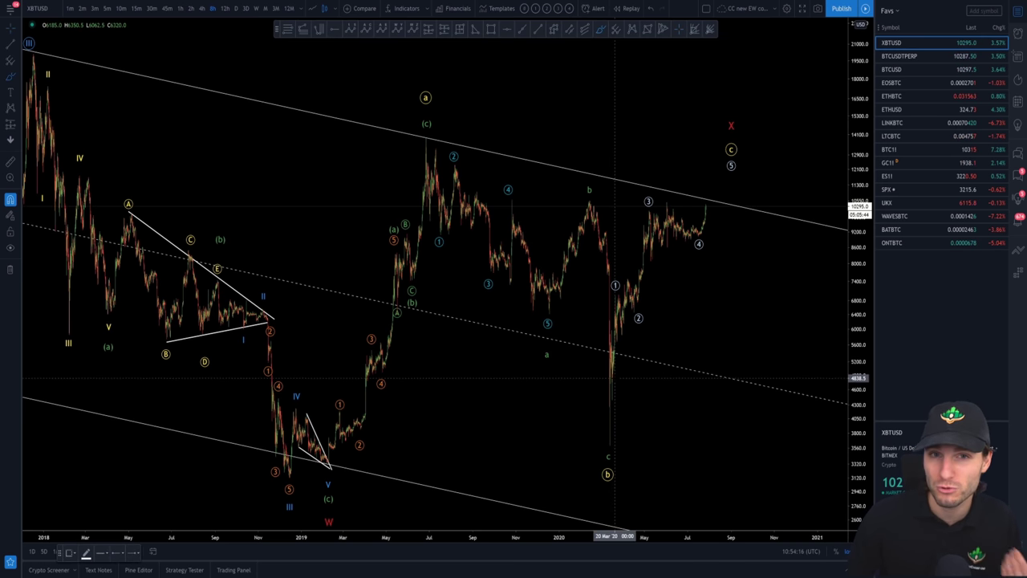
pyautogui.scroll(1, 615, 377)
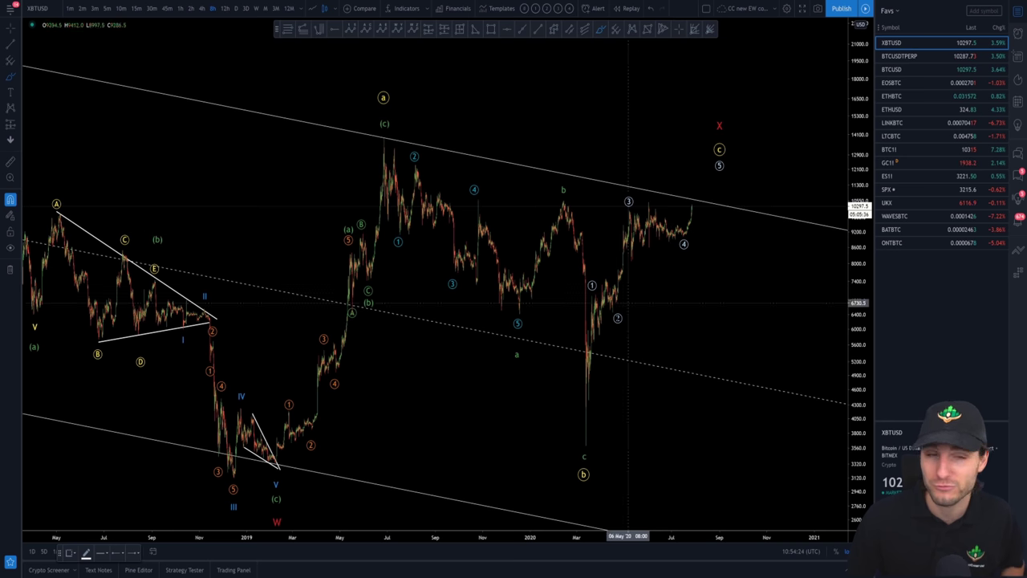
pyautogui.moveTo(586, 345)
pyautogui.mouseDown()
pyautogui.moveTo(594, 312)
pyautogui.moveTo(598, 329)
pyautogui.moveTo(598, 279)
pyautogui.moveTo(610, 308)
pyautogui.moveTo(630, 210)
pyautogui.moveTo(691, 228)
pyautogui.moveTo(634, 254)
pyautogui.mouseUp()
pyautogui.moveTo(686, 231); pyautogui.dragTo(705, 167)
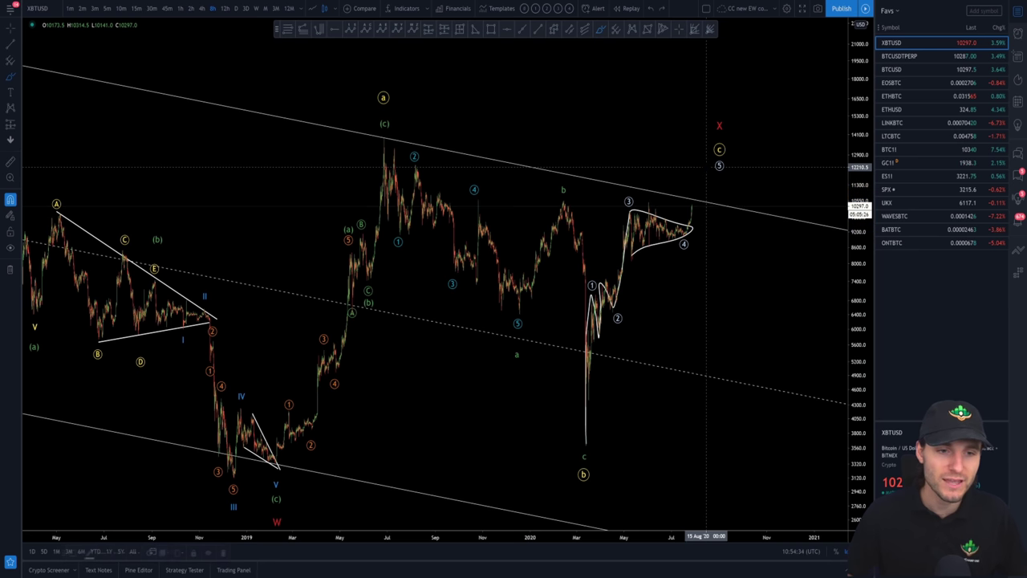
pyautogui.press('Delete')
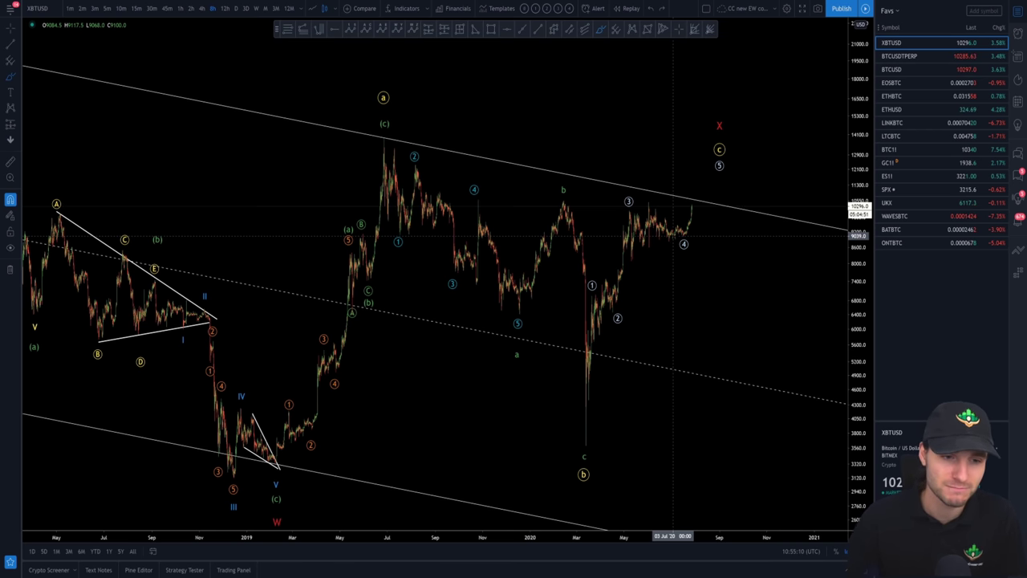
# Step: Sketch a wave 1–2 zigzag near wave 2, delete it, and zoom to recent months
pyautogui.click(607, 328)
pyautogui.click(619, 313)
pyautogui.click(614, 285)
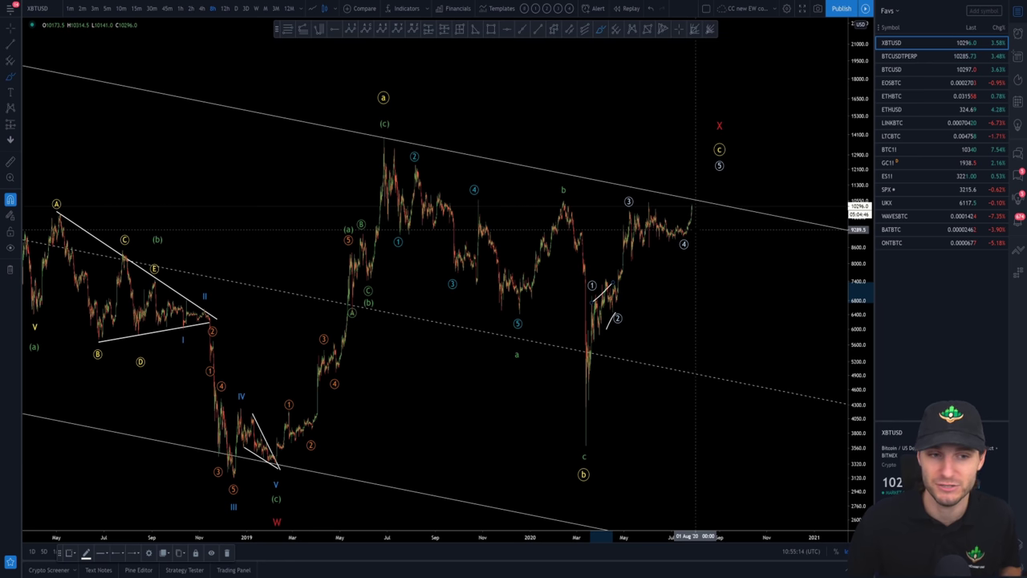
pyautogui.press('Delete')
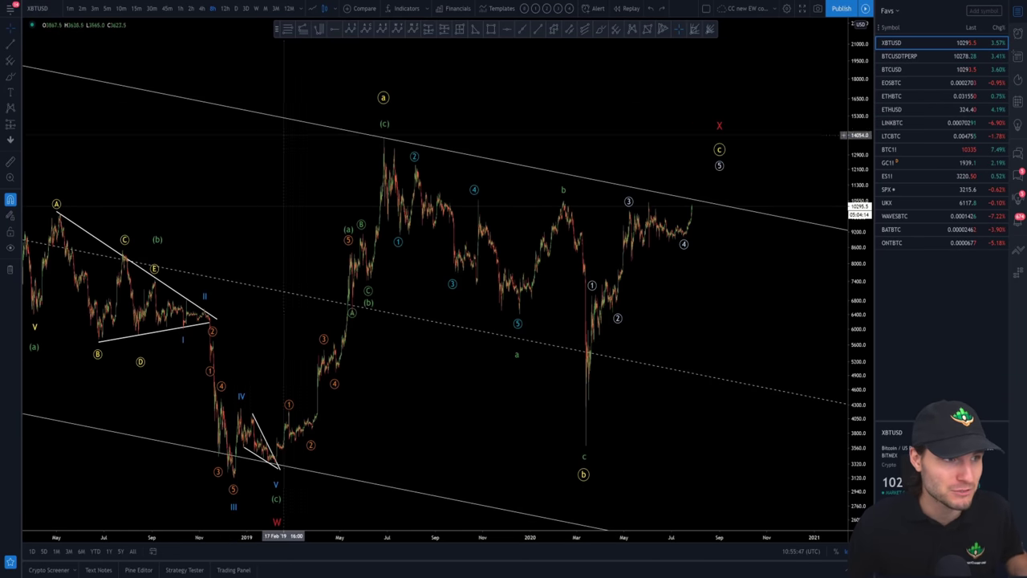
pyautogui.scroll(5, 471, 321)
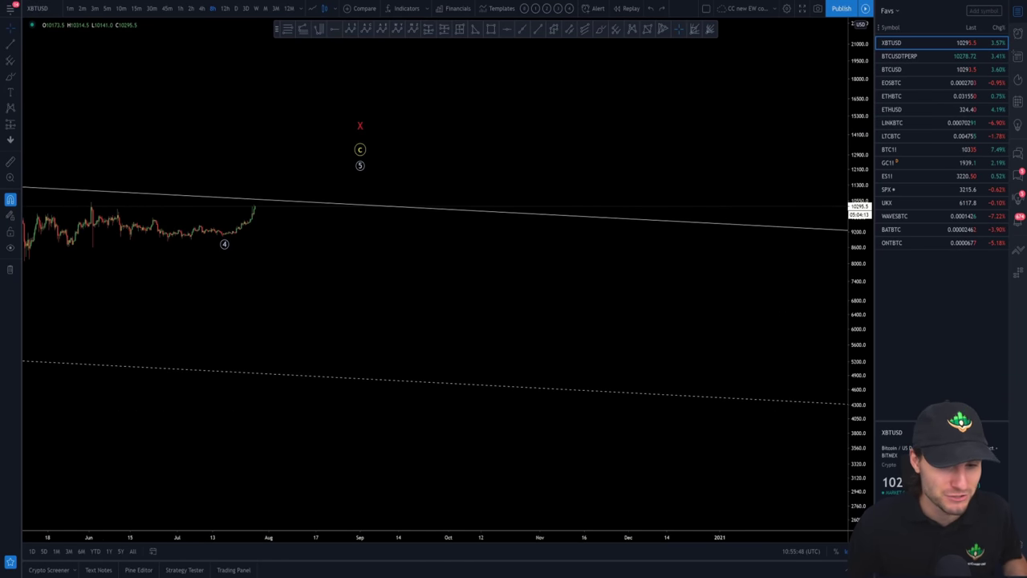
# Step: Frame the May–July range between waves 3 and 4 and compare the earlier tweeted chart
pyautogui.moveTo(495, 369); pyautogui.dragTo(879, 370)
pyautogui.hscroll(2, 565, 313)
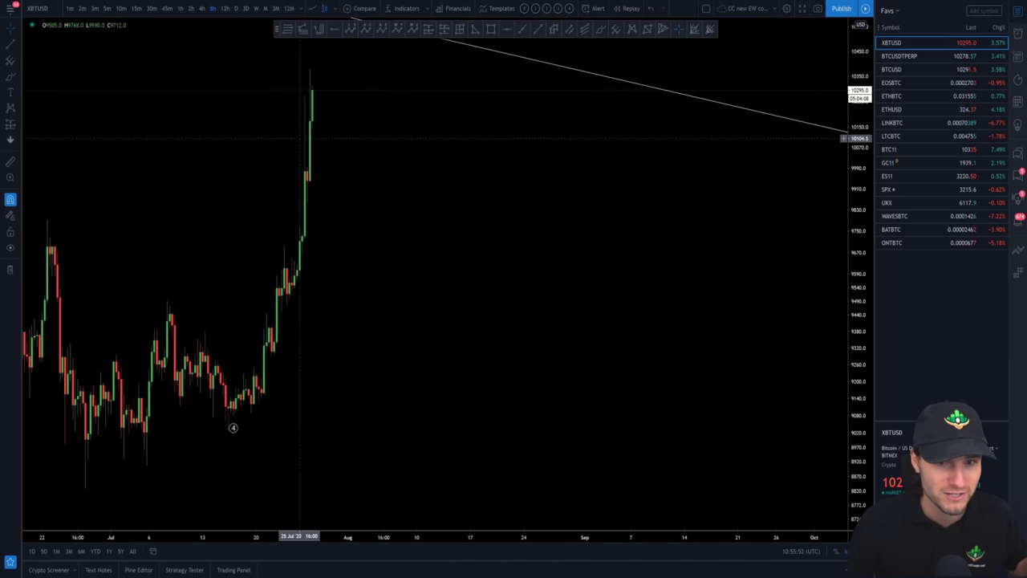
pyautogui.scroll(-5, 733, 355)
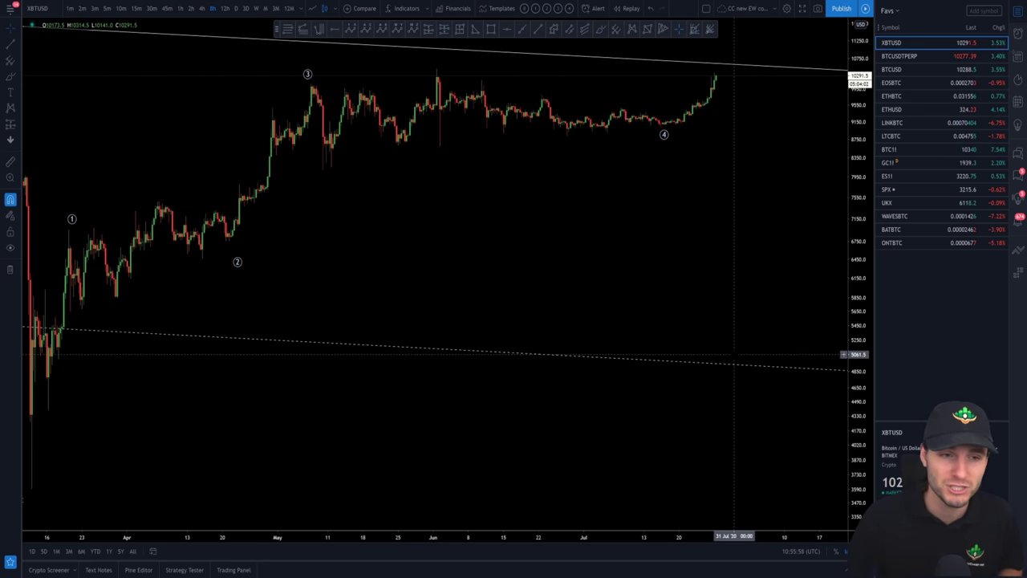
pyautogui.scroll(3, 733, 354)
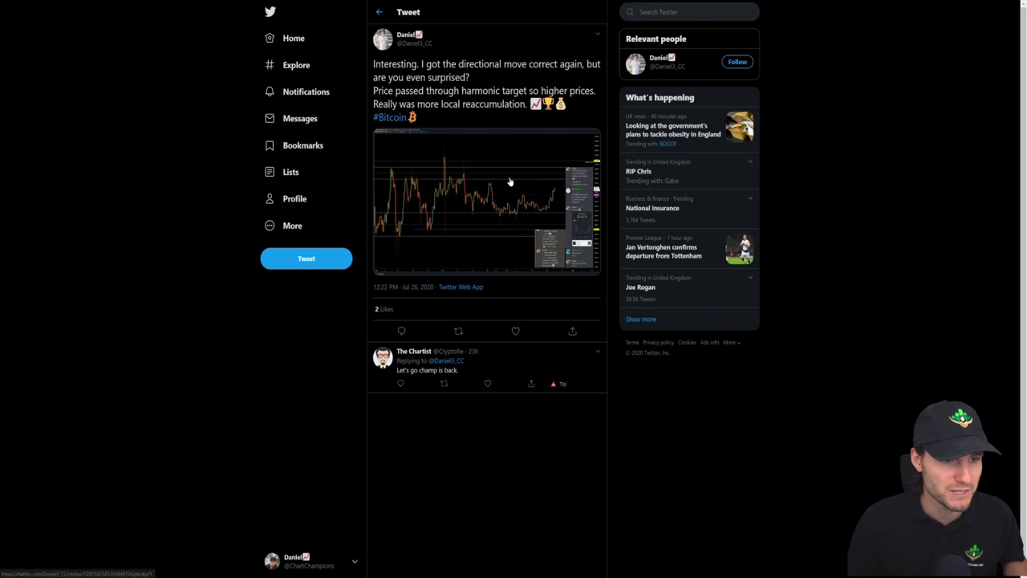
pyautogui.click(509, 179)
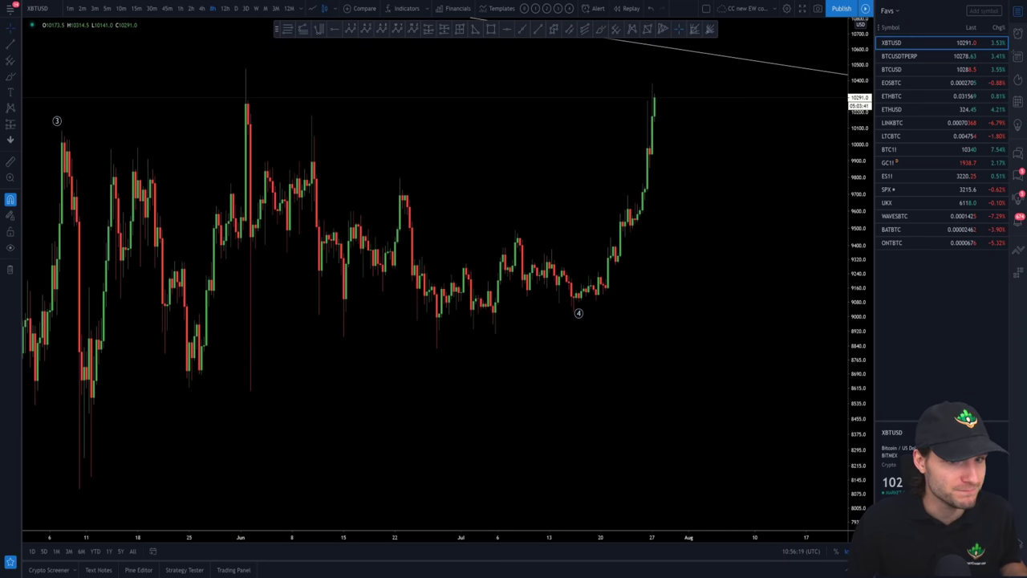
pyautogui.scroll(-3, 838, 211)
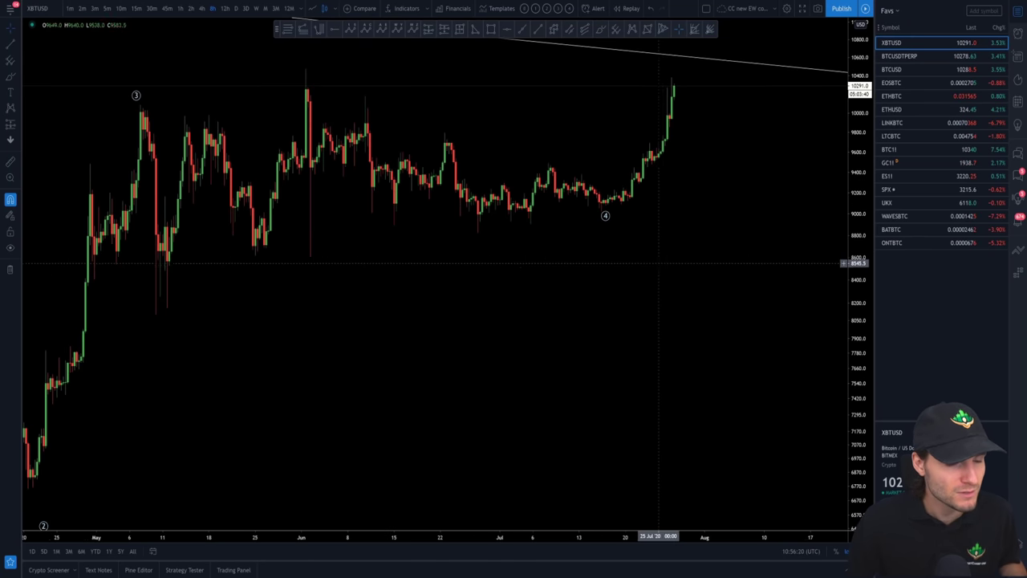
# Step: Brush a falling line from the June high and a wave-4 breakout hook, then undo them
pyautogui.moveTo(838, 211); pyautogui.dragTo(910, 322)
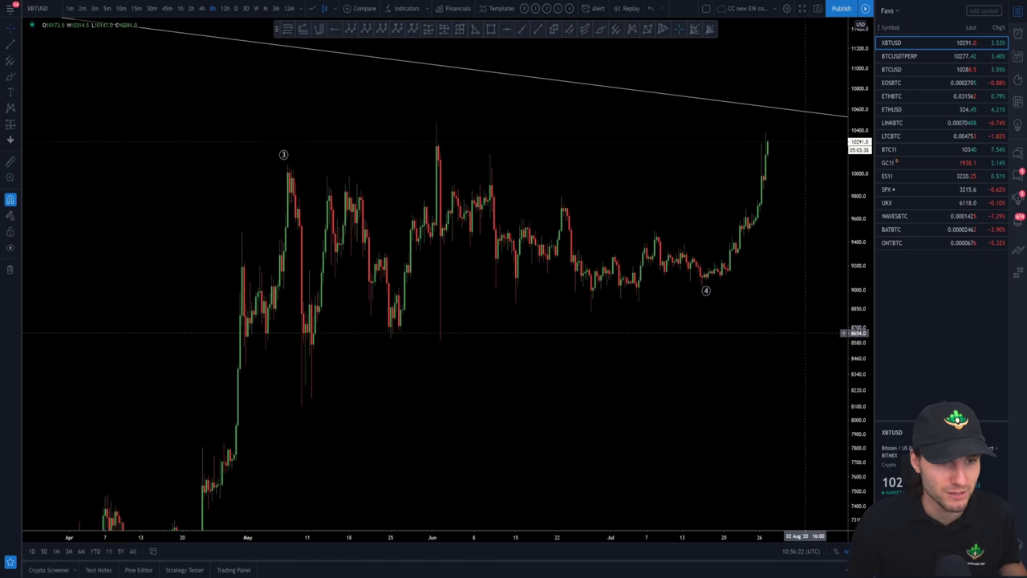
pyautogui.click(601, 29)
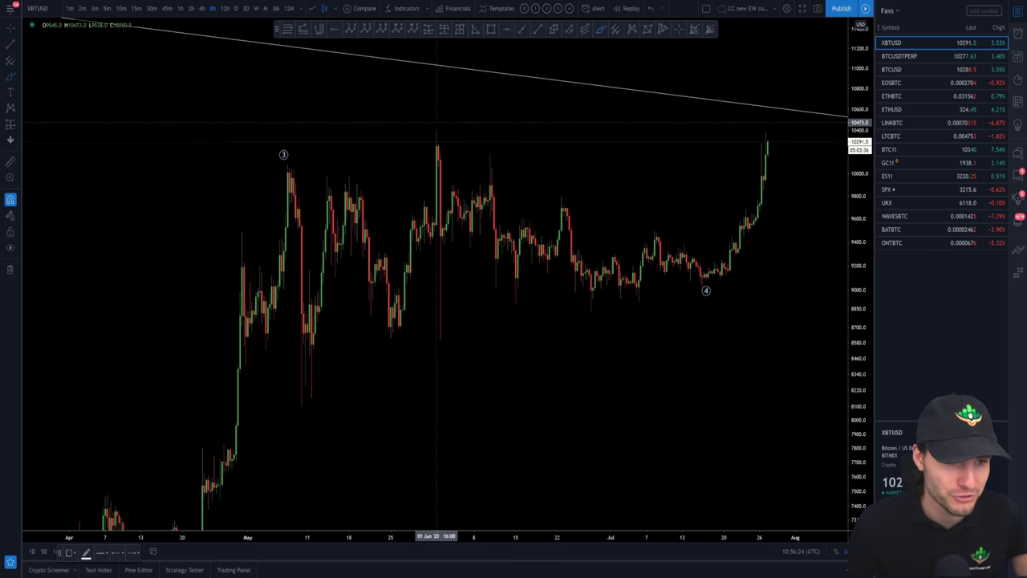
pyautogui.click(438, 124)
pyautogui.moveTo(446, 129); pyautogui.dragTo(764, 301)
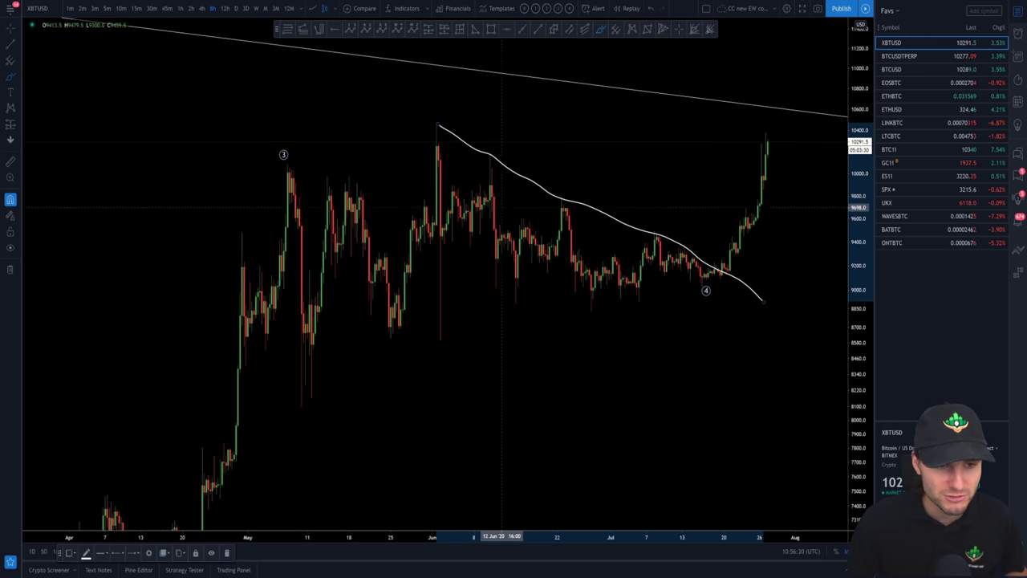
pyautogui.moveTo(697, 296)
pyautogui.mouseDown()
pyautogui.moveTo(726, 267)
pyautogui.moveTo(759, 202)
pyautogui.mouseUp()
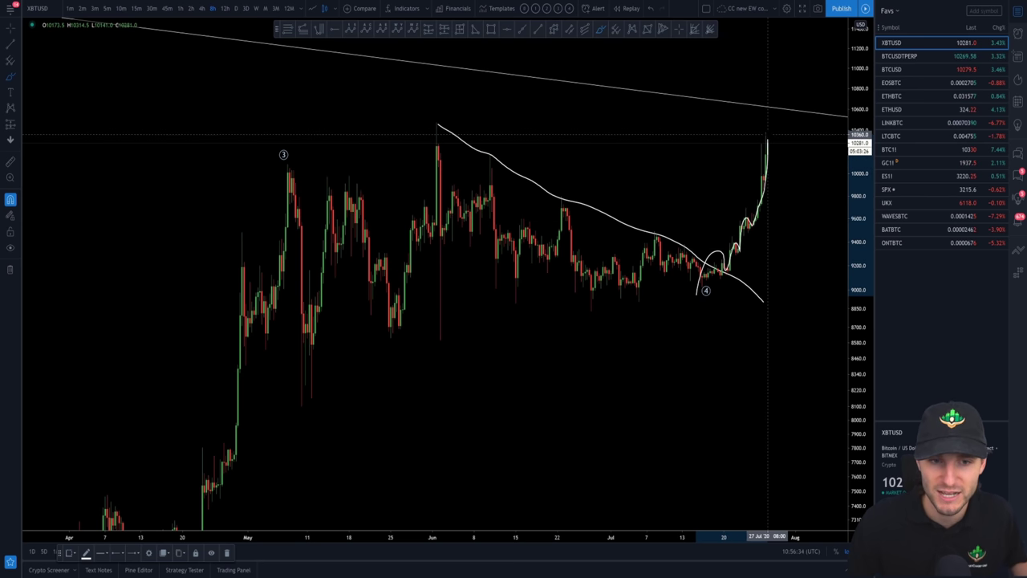
pyautogui.hotkey('ctrl', 'z')
pyautogui.hotkey('ctrl', 'z')
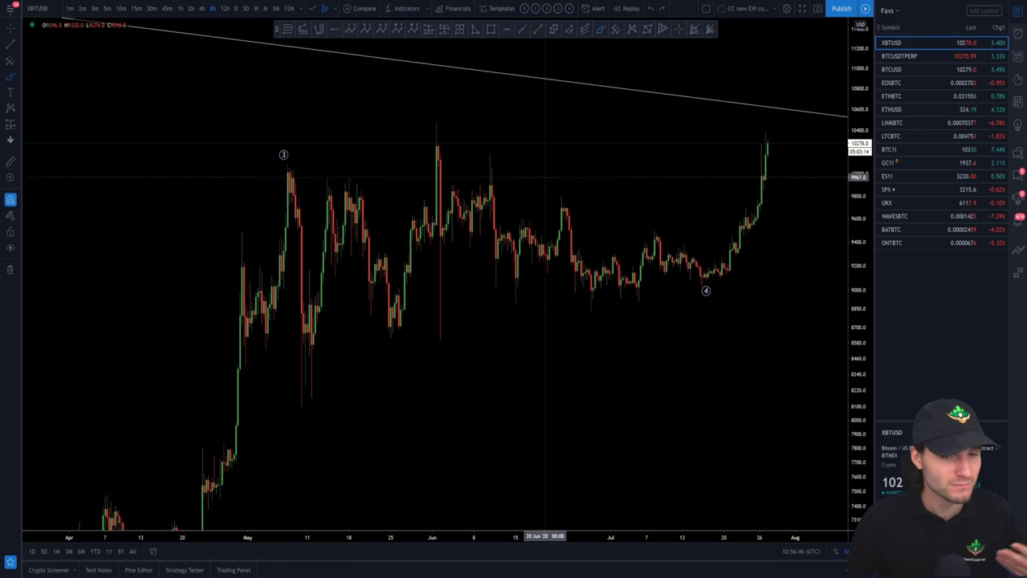
pyautogui.hotkey('alt', 'Tab')
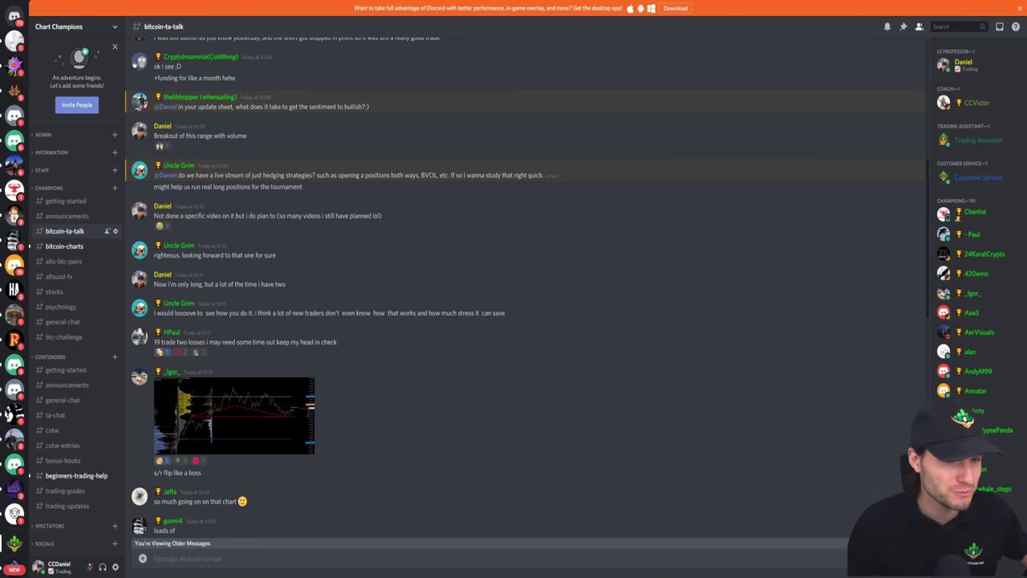
pyautogui.hotkey('alt', 'Tab')
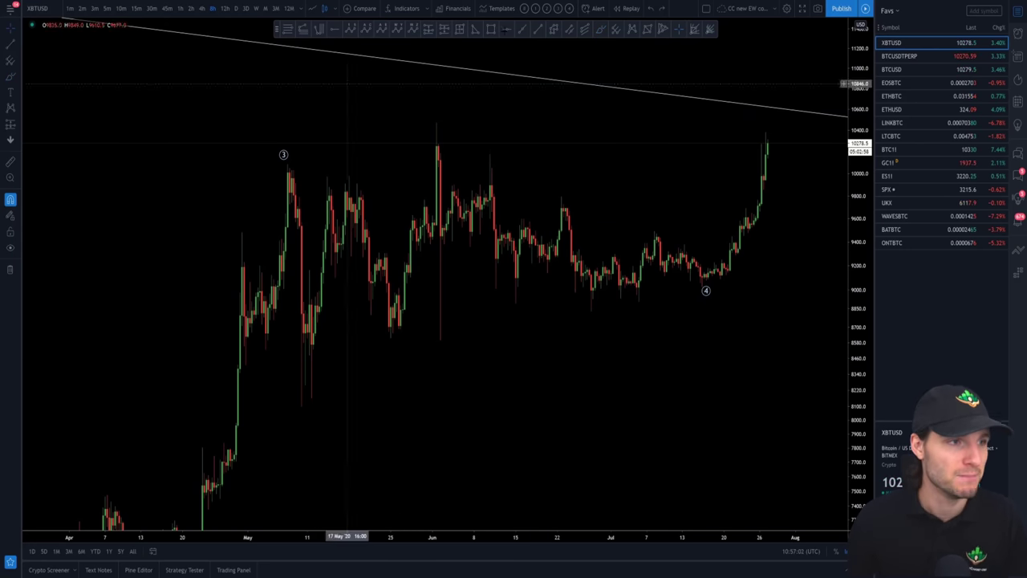
pyautogui.hotkey('alt', 'Tab')
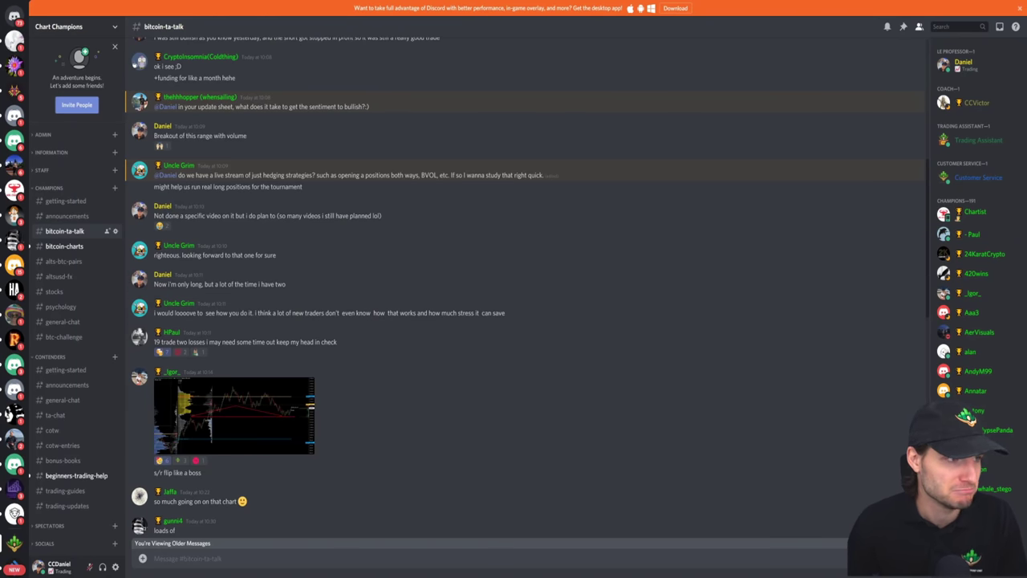
pyautogui.hotkey('alt', 'Tab')
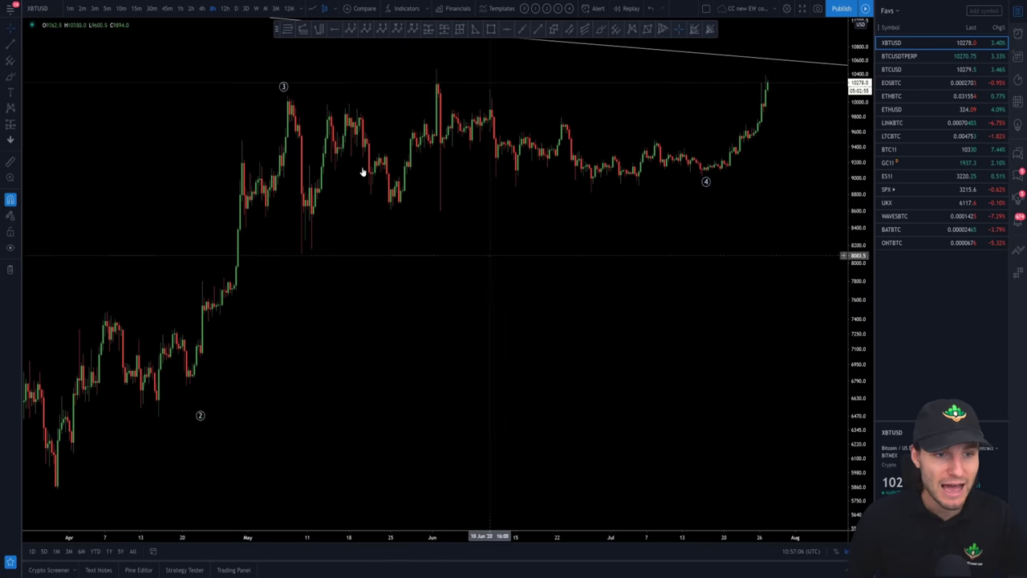
# Step: Switch to the daily timeframe and compress the price scale to reveal the W label under (c)
pyautogui.click(236, 9)
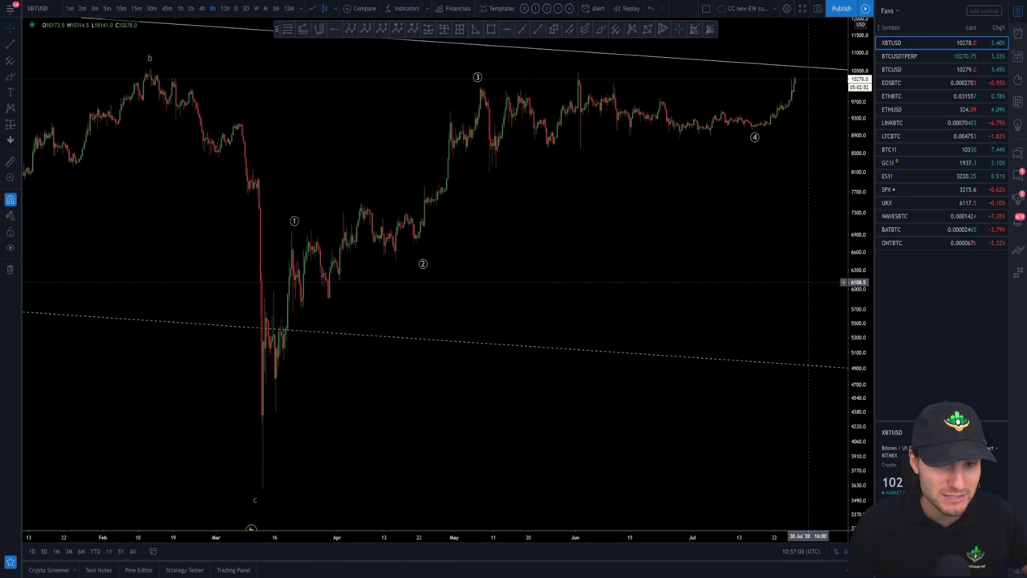
pyautogui.click(236, 9)
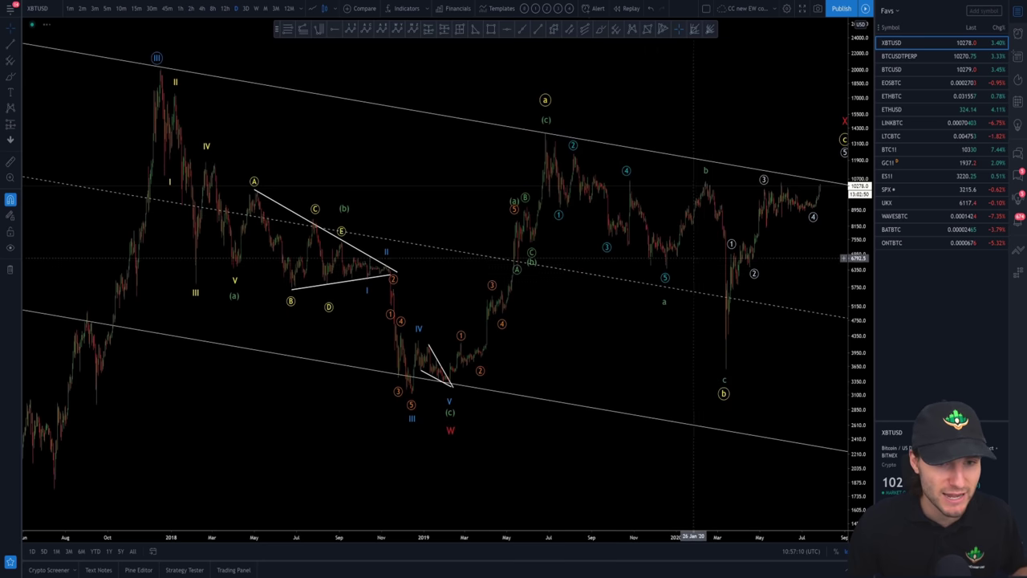
pyautogui.moveTo(813, 241); pyautogui.dragTo(695, 241)
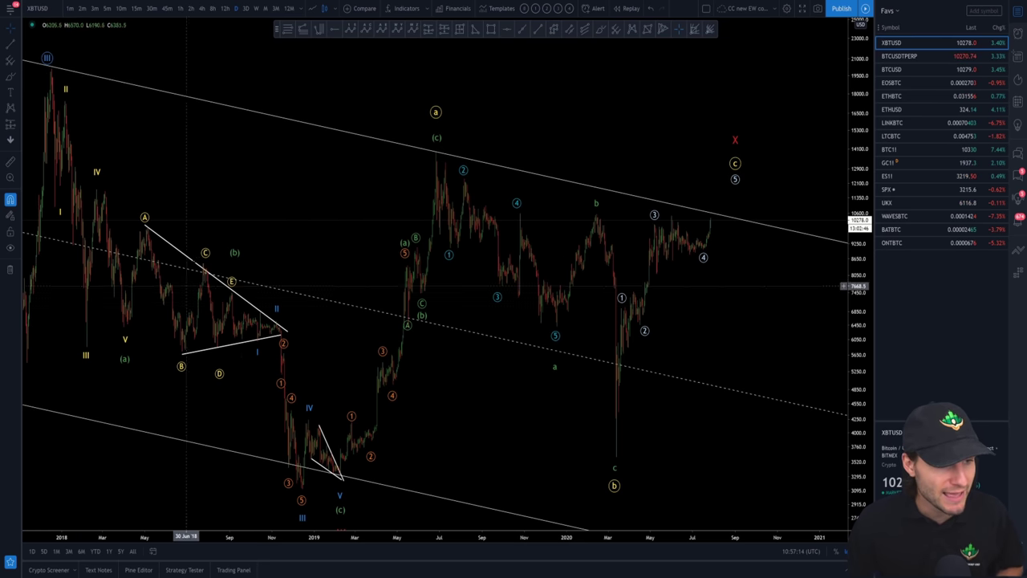
pyautogui.moveTo(852, 353); pyautogui.dragTo(852, 369)
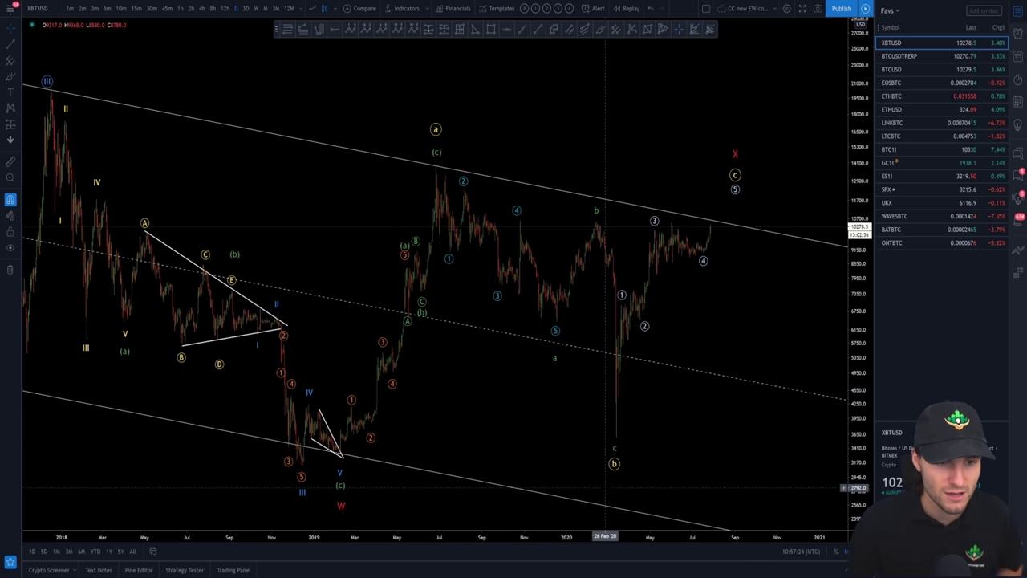
pyautogui.click(614, 451)
pyautogui.click(622, 296)
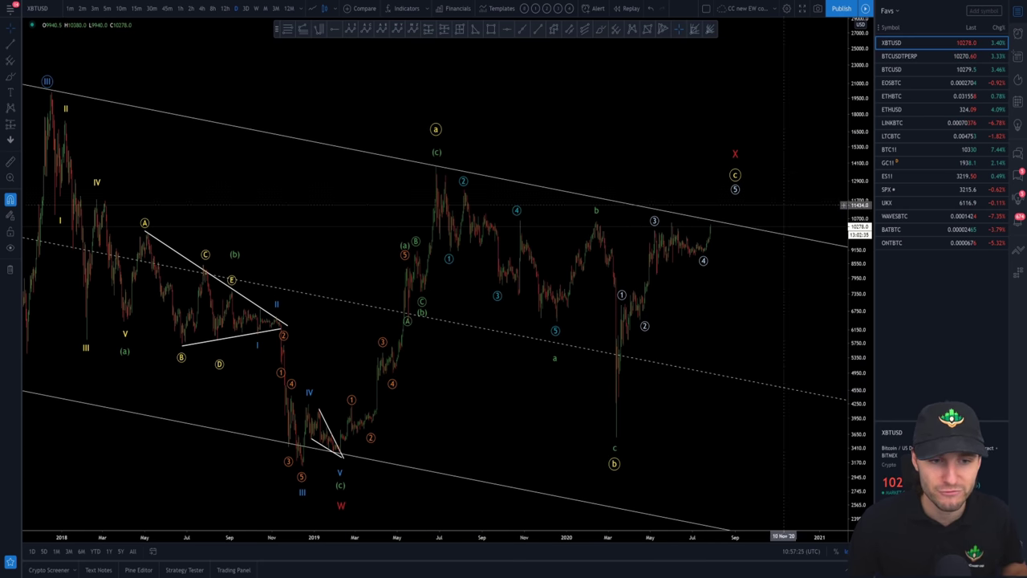
pyautogui.click(601, 30)
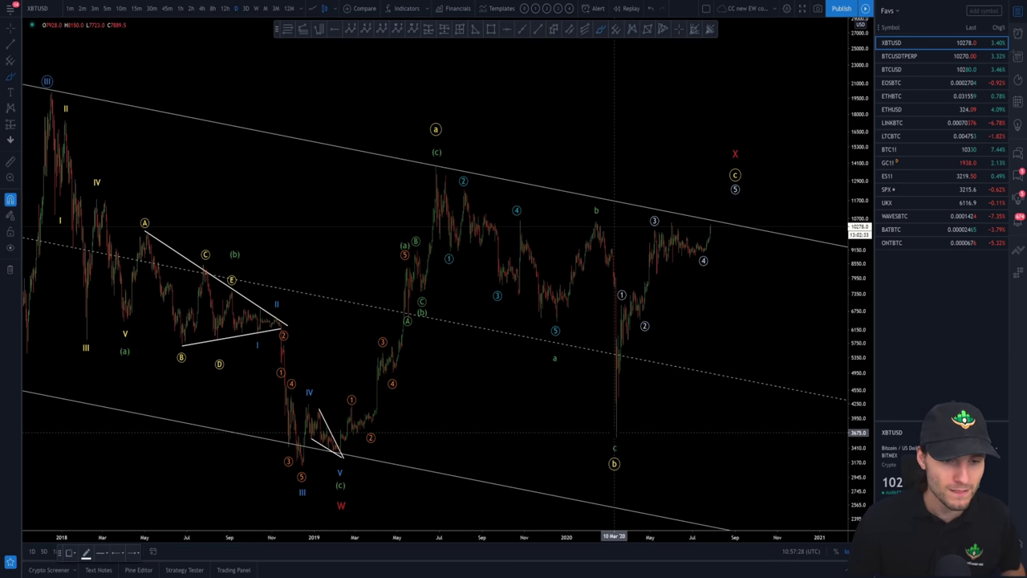
pyautogui.moveTo(615, 429)
pyautogui.mouseDown()
pyautogui.moveTo(618, 321)
pyautogui.moveTo(623, 305)
pyautogui.moveTo(636, 307)
pyautogui.moveTo(654, 240)
pyautogui.moveTo(694, 241)
pyautogui.moveTo(666, 258)
pyautogui.moveTo(744, 194)
pyautogui.moveTo(740, 181)
pyautogui.mouseUp()
pyautogui.hotkey('ctrl', 'z')
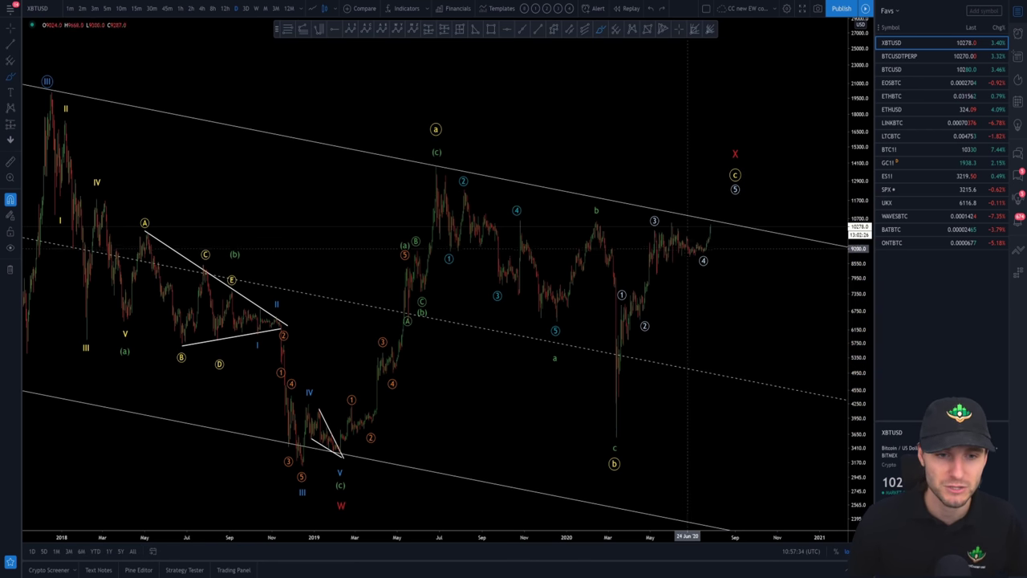
pyautogui.moveTo(697, 249)
pyautogui.mouseDown()
pyautogui.moveTo(720, 224)
pyautogui.moveTo(736, 179)
pyautogui.moveTo(700, 240)
pyautogui.mouseUp()
pyautogui.hotkey('ctrl', 'z')
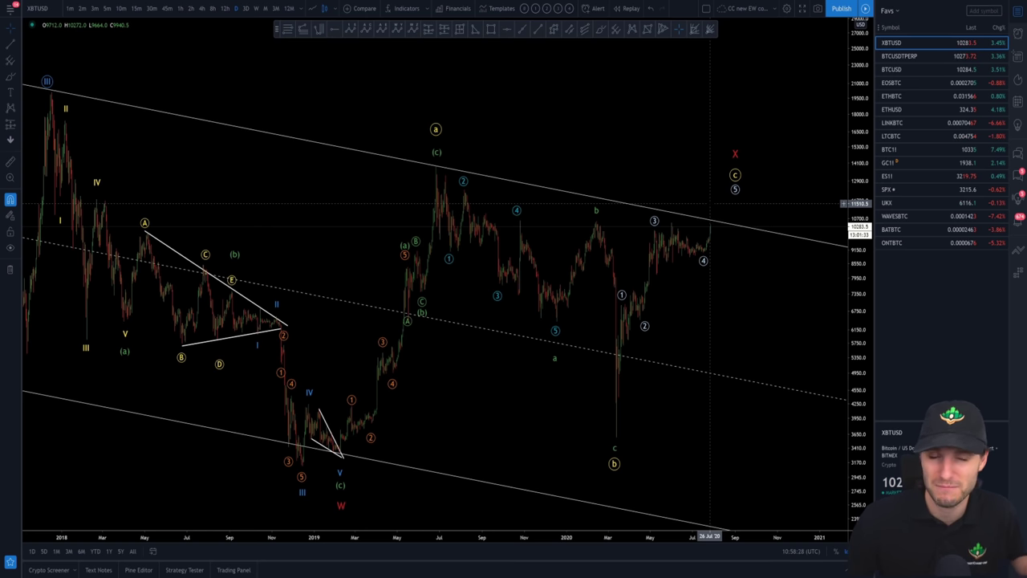
pyautogui.scroll(2, 755, 265)
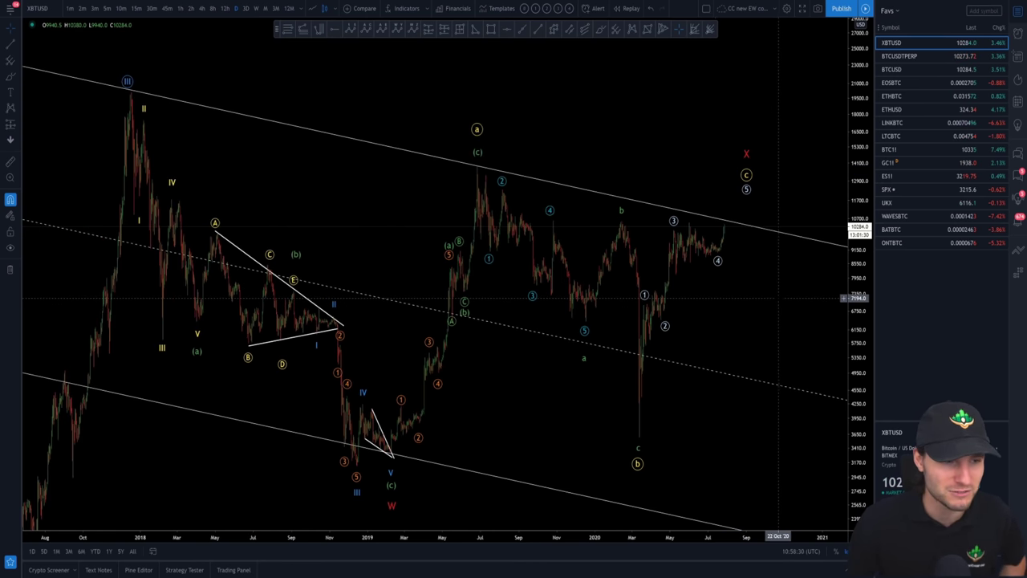
pyautogui.scroll(-2, 778, 298)
pyautogui.moveTo(778, 299); pyautogui.dragTo(758, 302)
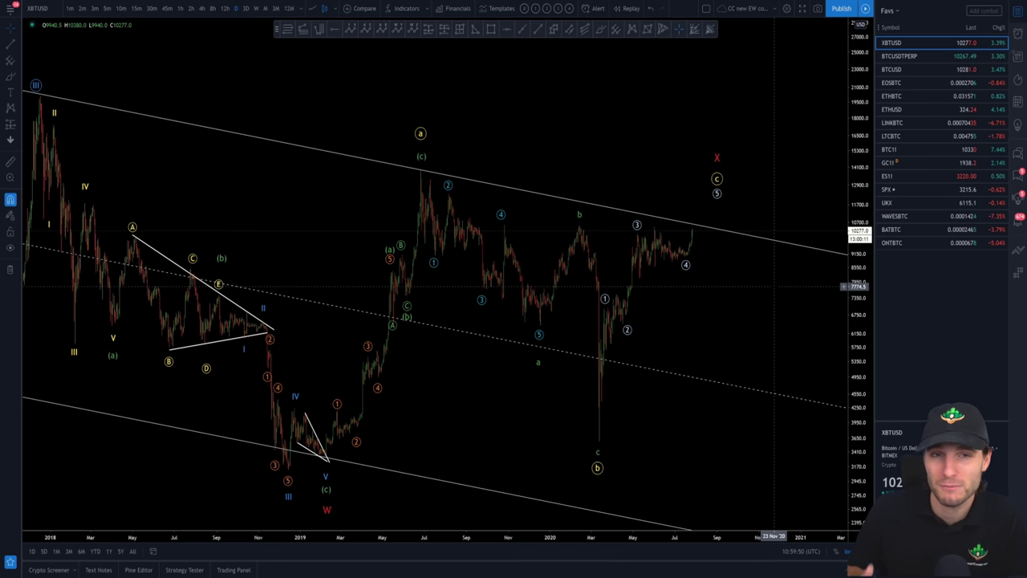
pyautogui.click(886, 176)
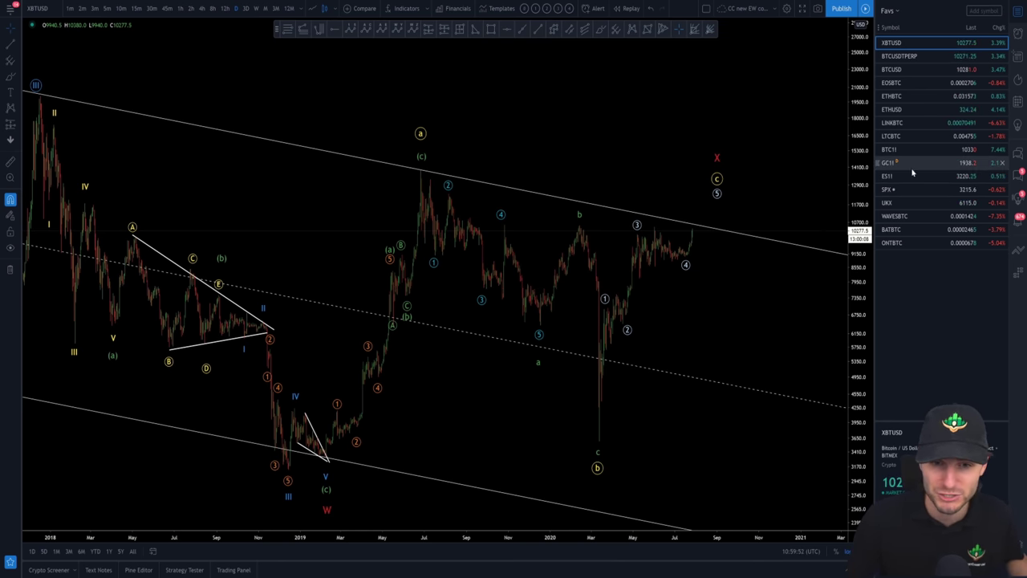
# Step: Zoom in, then bring up the GC1! gold futures chart zoomed on June–July
pyautogui.scroll(5, 753, 277)
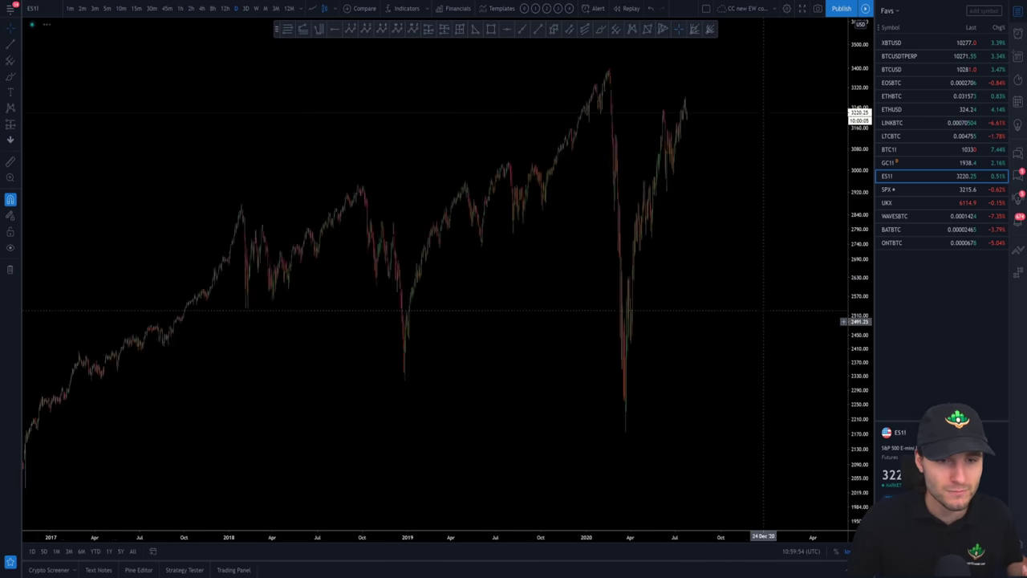
pyautogui.scroll(6, 541, 195)
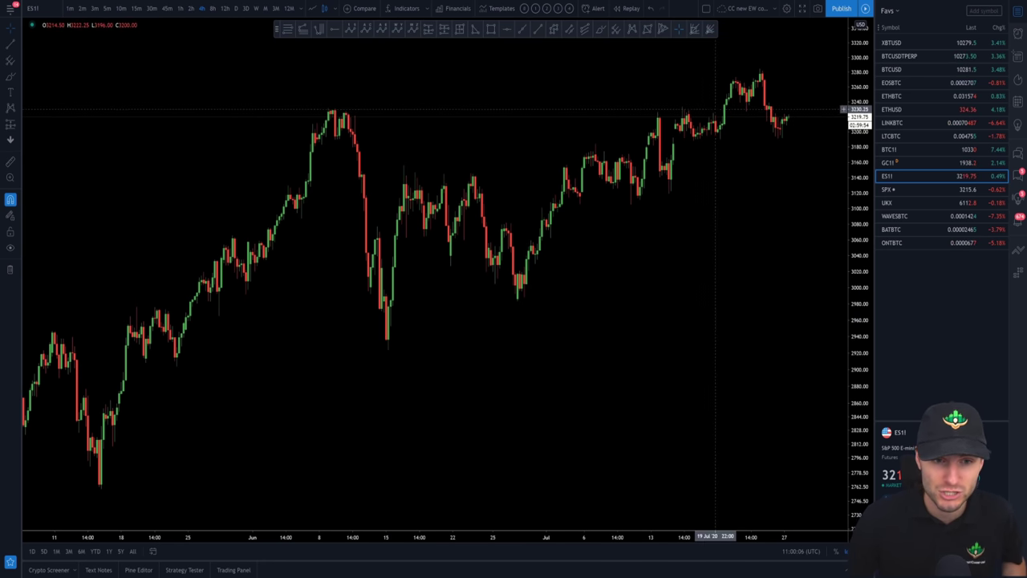
pyautogui.click(931, 163)
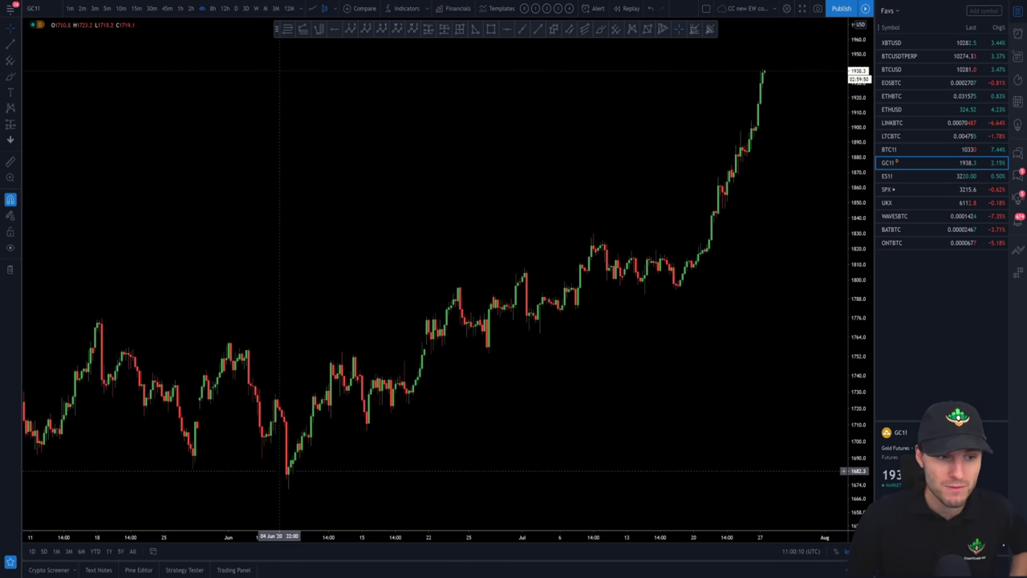
pyautogui.scroll(2, 279, 471)
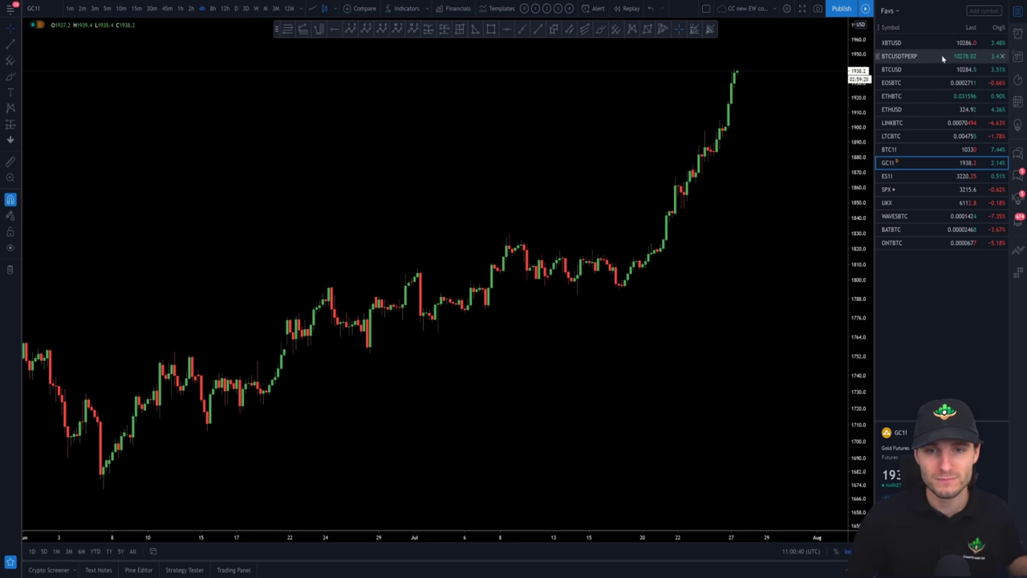
# Step: Return to XBTUSD and check the hourly key levels in the Main charts layout
pyautogui.click(963, 42)
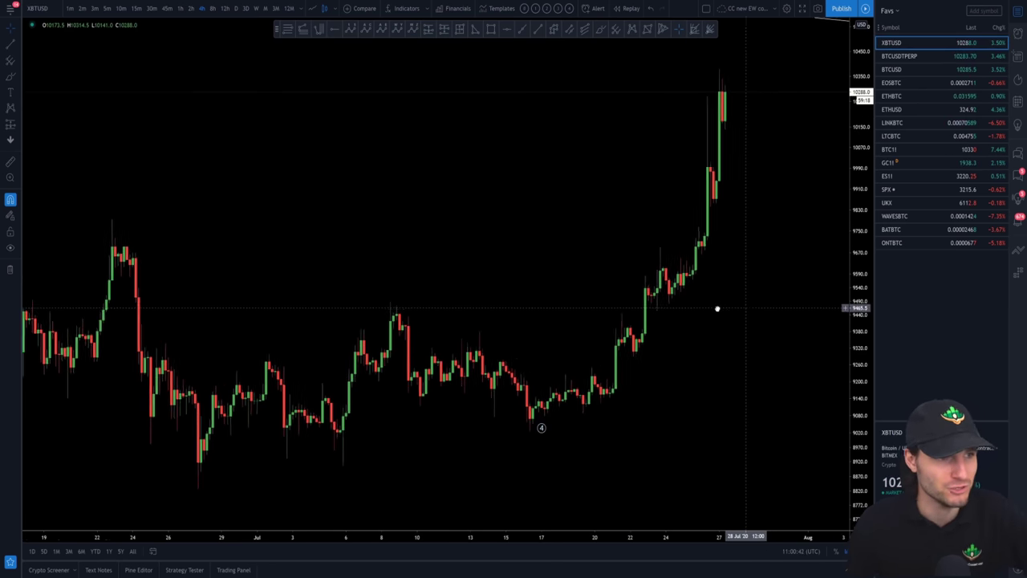
pyautogui.hotkey('ctrl', 'Tab')
pyautogui.moveTo(646, 310); pyautogui.dragTo(706, 310)
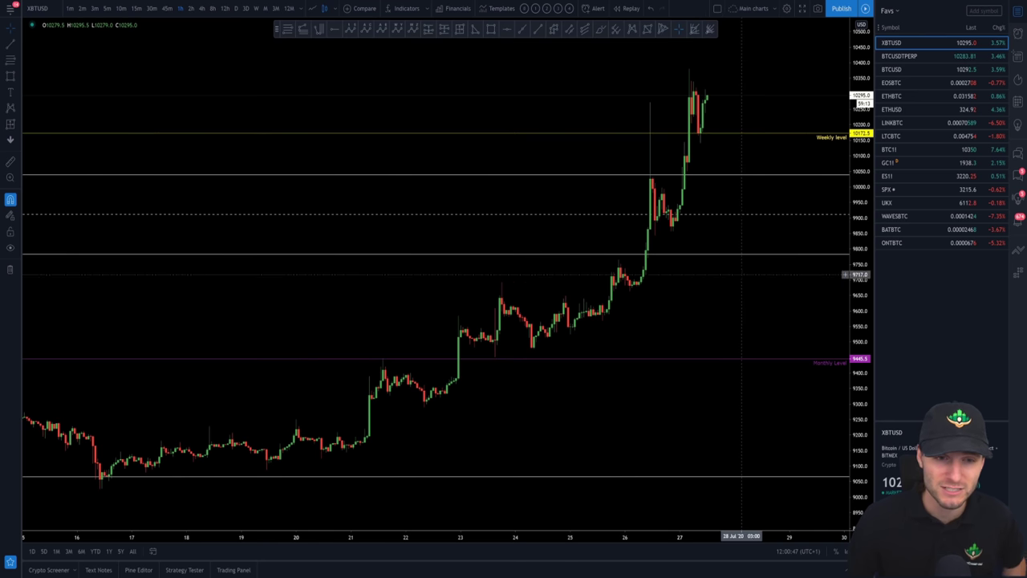
pyautogui.scroll(3, 748, 288)
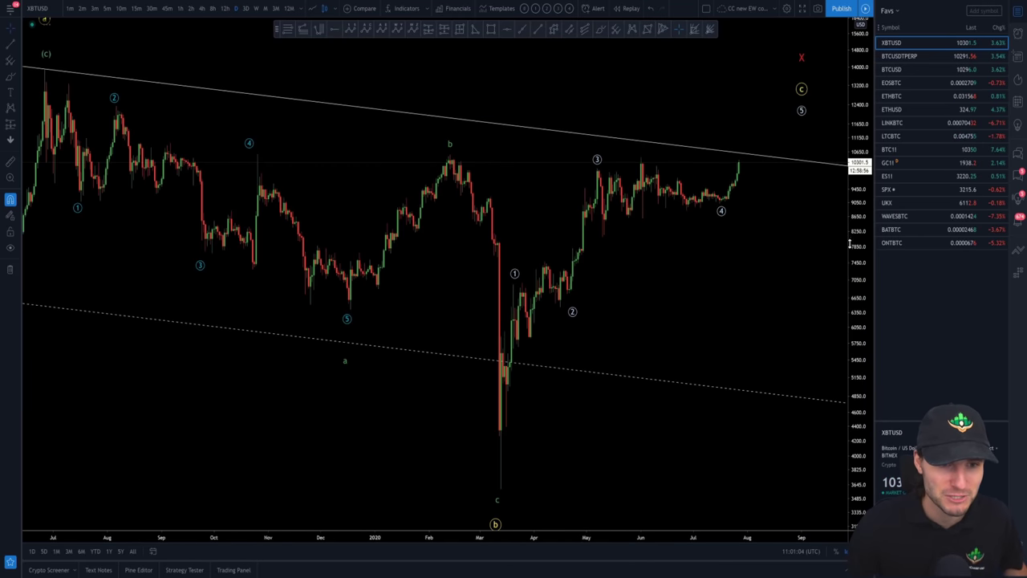
# Step: Zoom out and stretch the axes to fit the whole channel and W label, then zoom back in
pyautogui.scroll(-5, 843, 284)
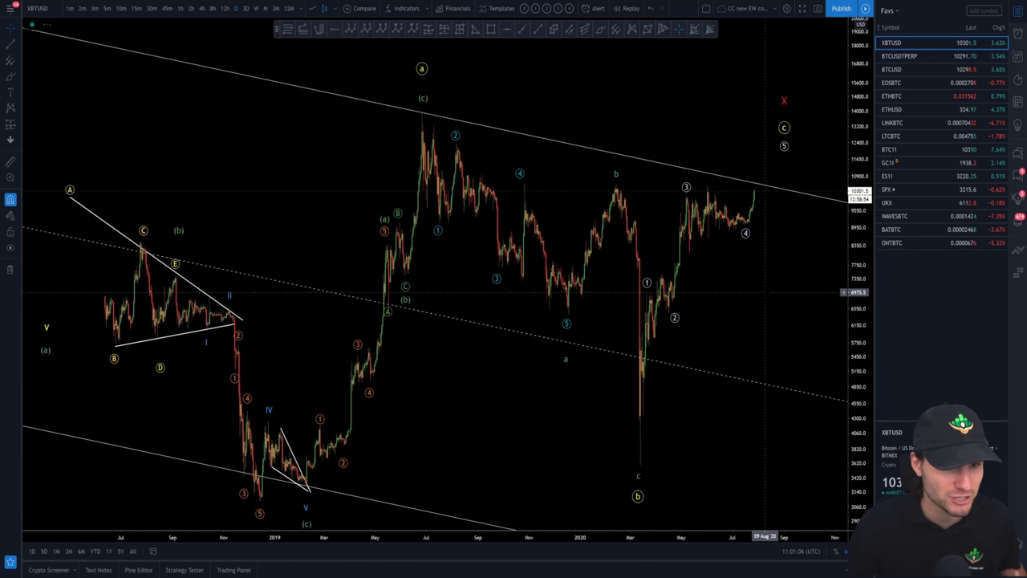
pyautogui.moveTo(856, 249); pyautogui.dragTo(856, 337)
pyautogui.moveTo(446, 173); pyautogui.dragTo(348, 173)
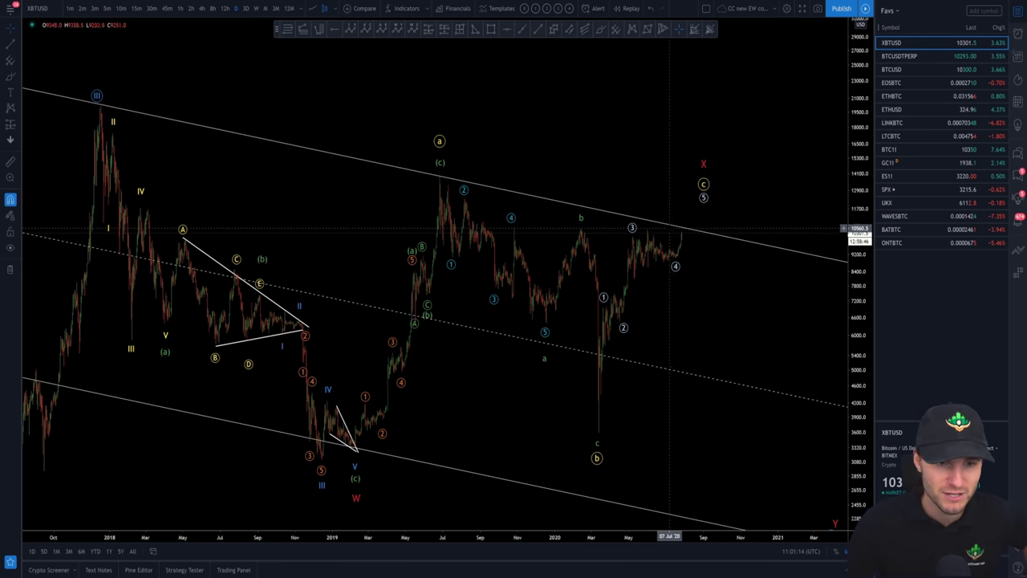
pyautogui.scroll(3, 720, 205)
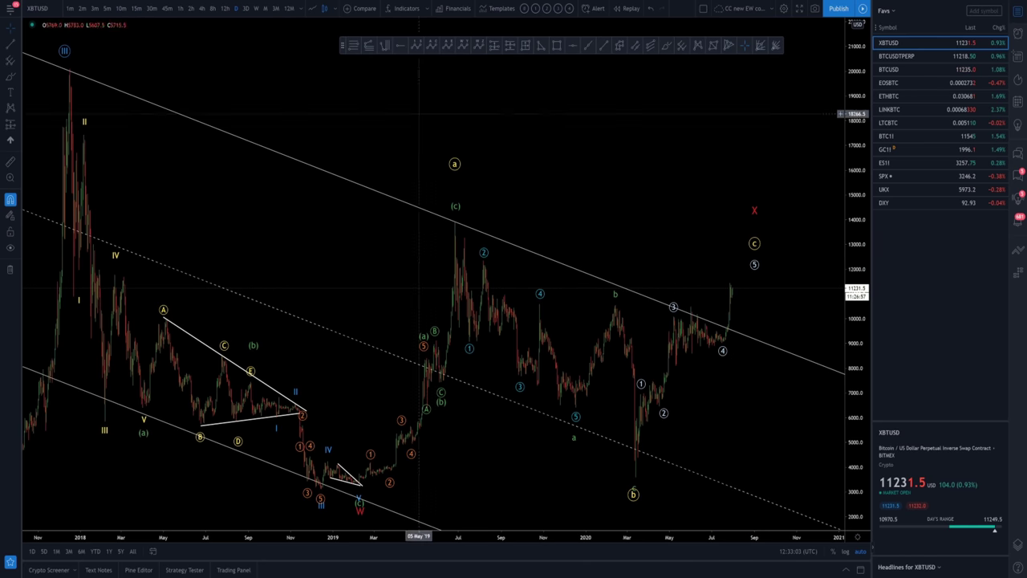
# Step: Switch XBTUSD to 1-hour candles and zoom in on the recent late-July candles
pyautogui.click(180, 8)
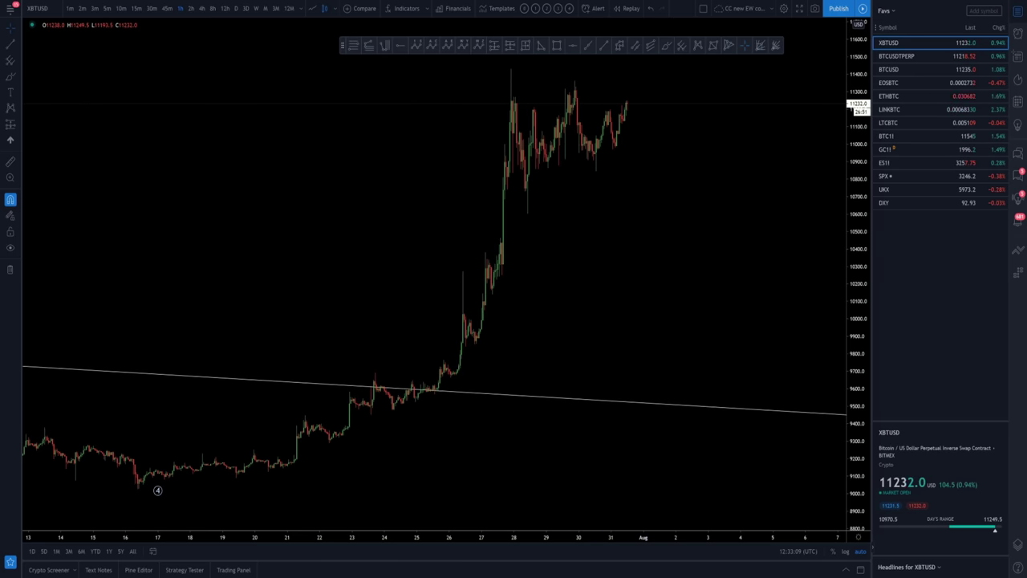
pyautogui.hotkey('alt', 'Tab')
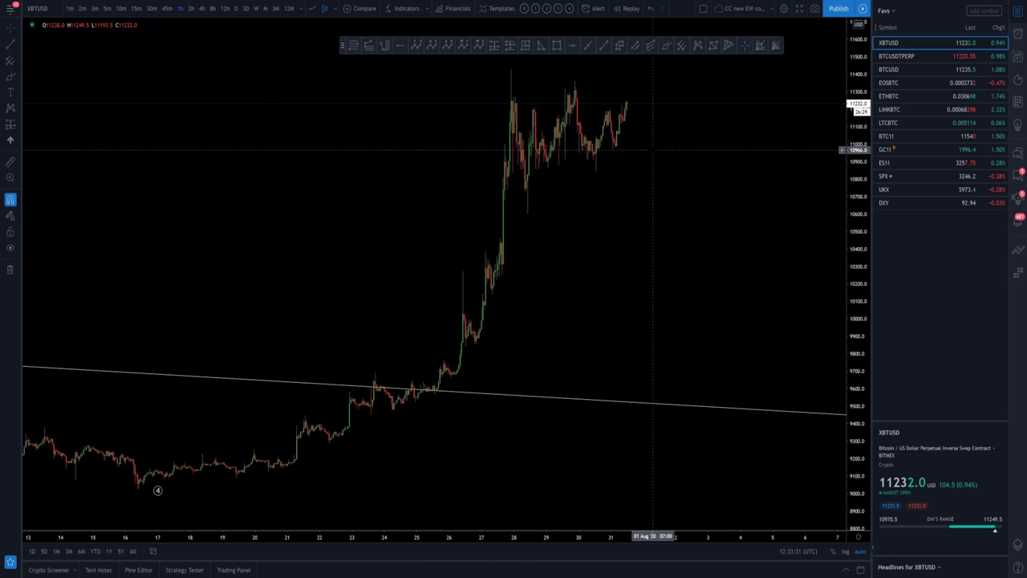
pyautogui.scroll(3, 722, 192)
pyautogui.moveTo(728, 197); pyautogui.dragTo(764, 262)
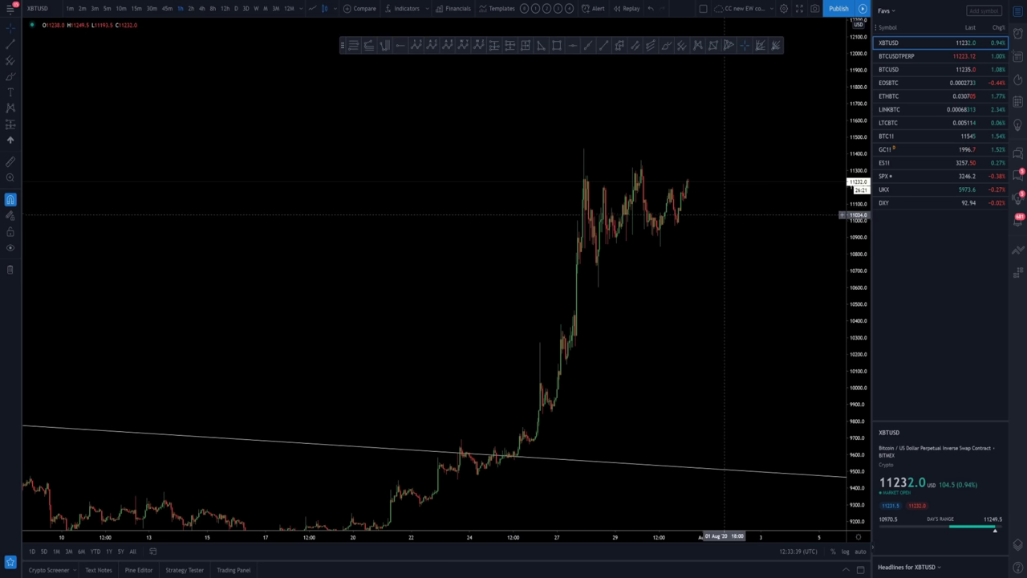
pyautogui.scroll(2, 725, 213)
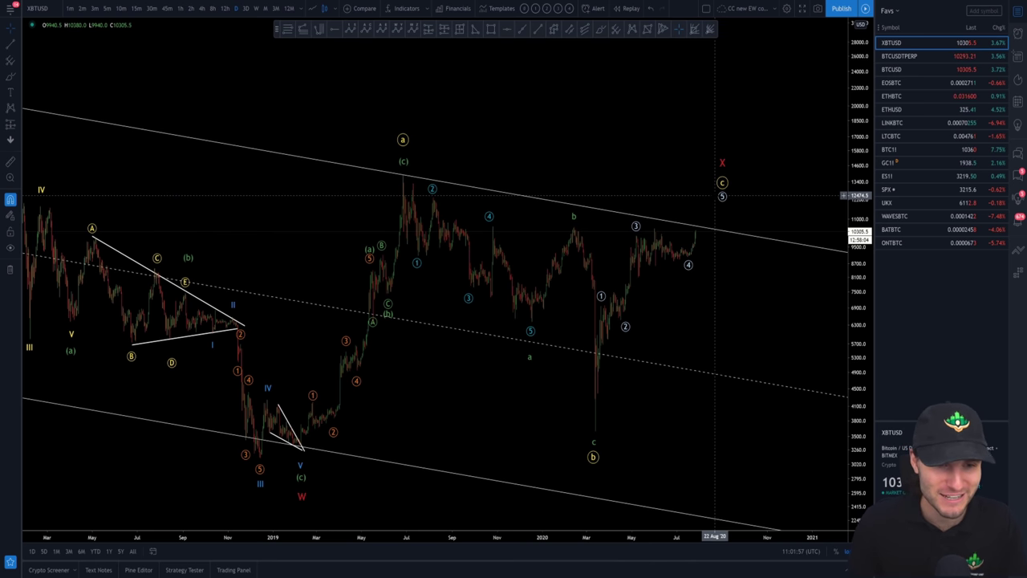
pyautogui.scroll(-2, 401, 160)
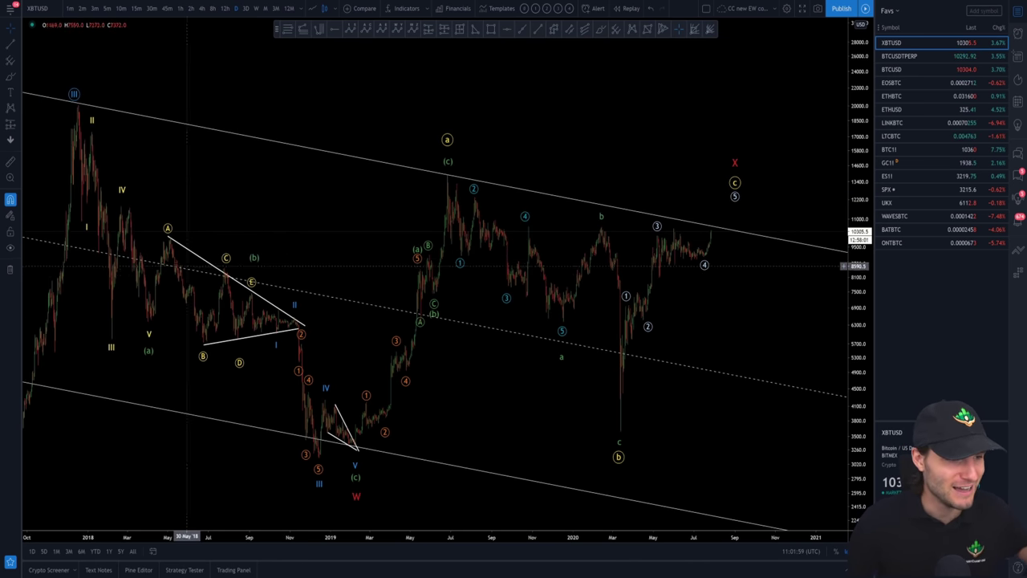
pyautogui.scroll(2, 745, 305)
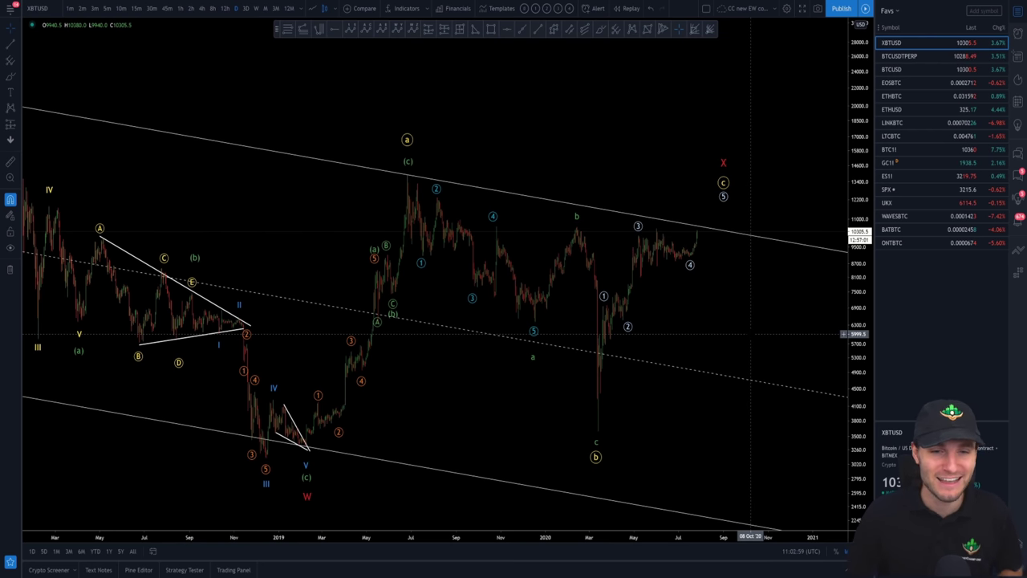
pyautogui.moveTo(740, 332); pyautogui.dragTo(762, 333)
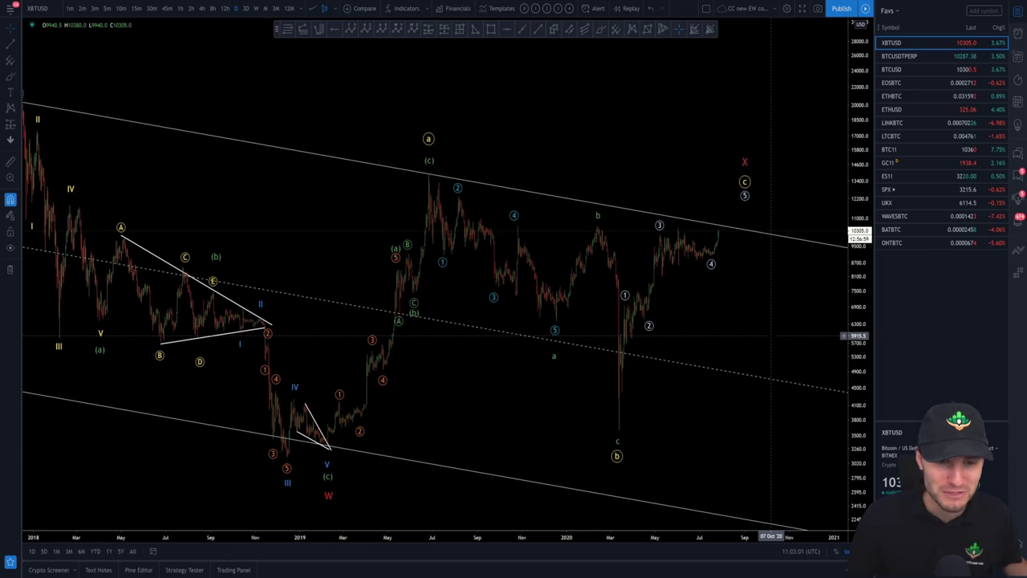